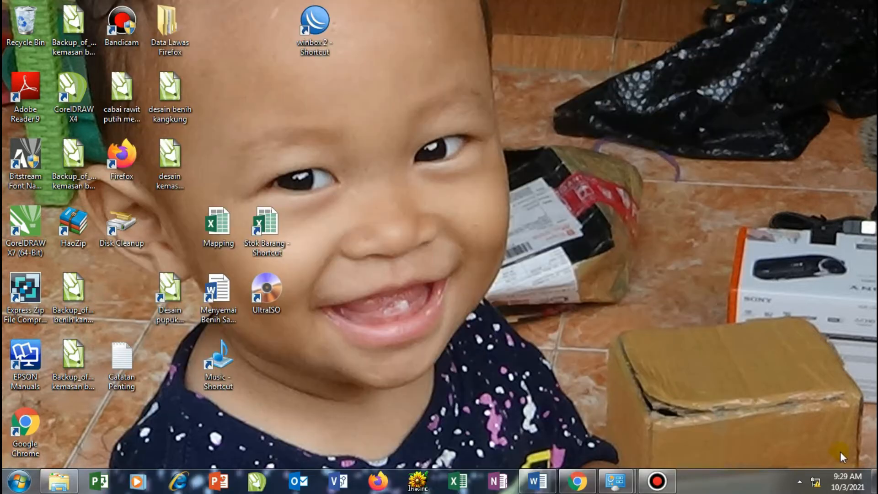
Step: Open the Internet Protocol Version 4 (TCP/IPv4) properties of the Local Area Connection adapter
right_click(815, 482)
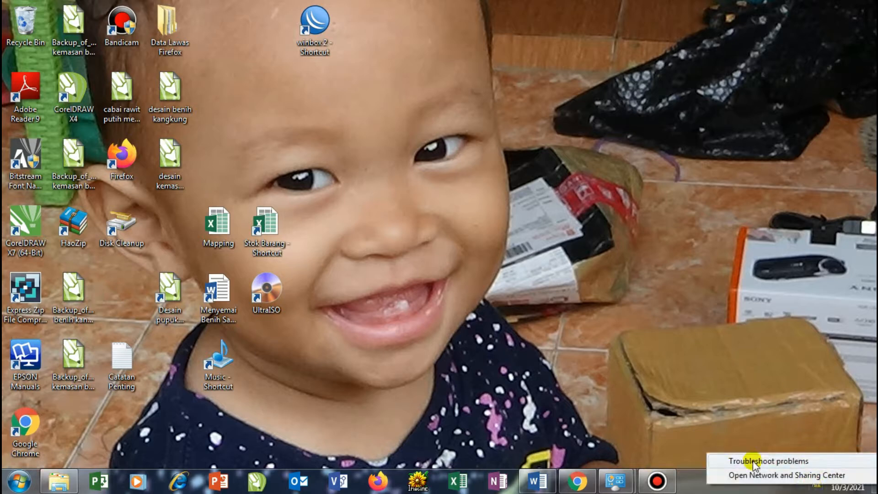
right_click(817, 487)
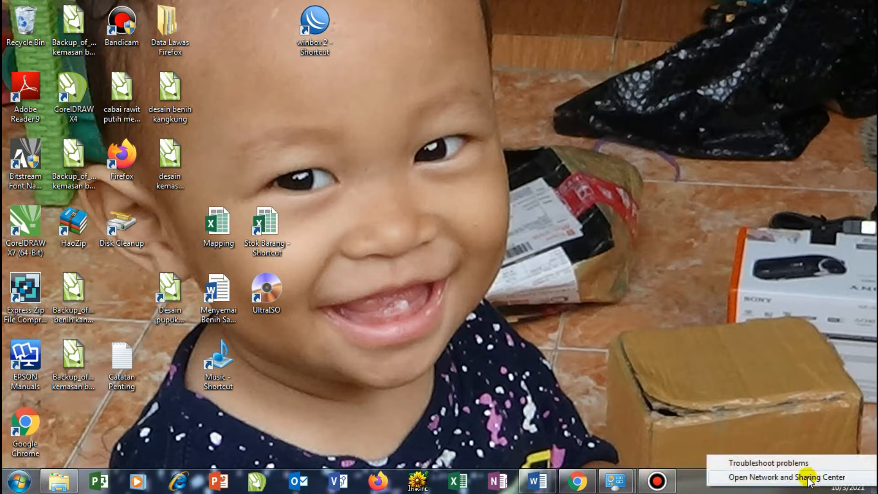
click(805, 477)
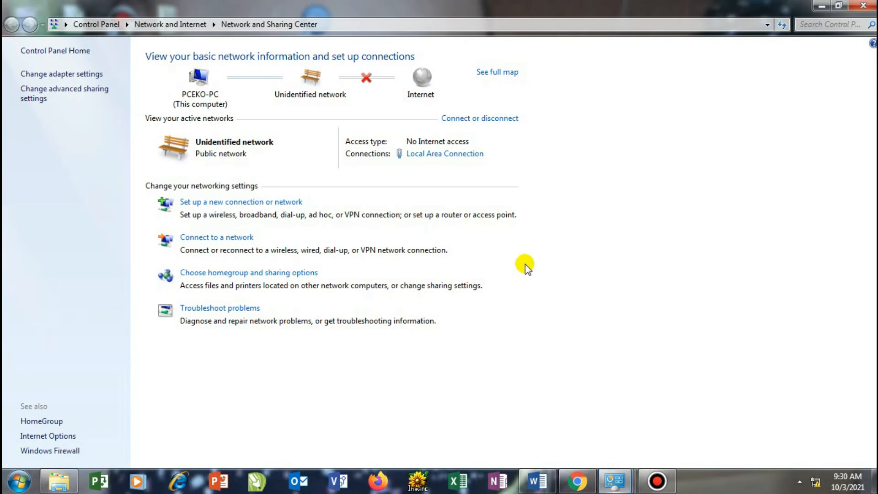
click(62, 75)
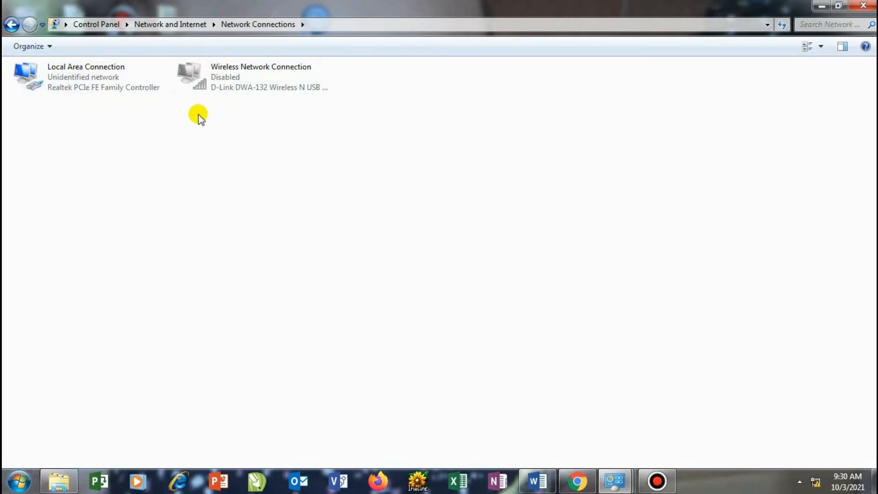
double_click(83, 86)
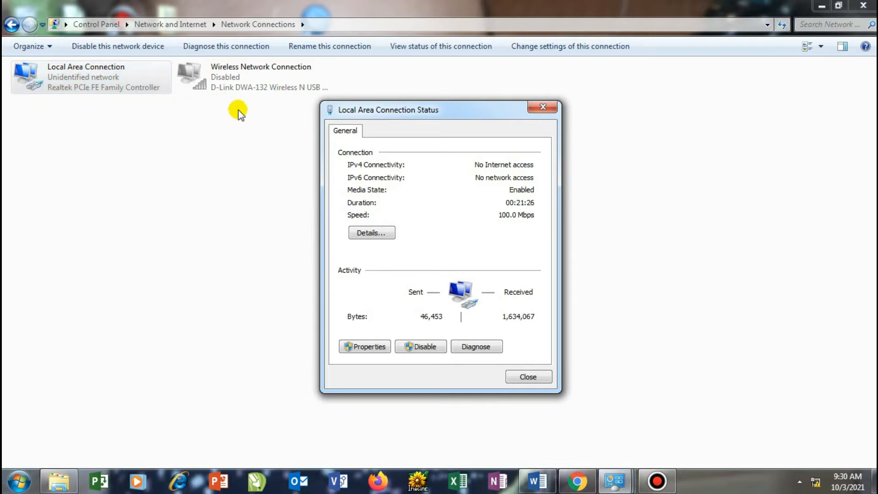
click(369, 347)
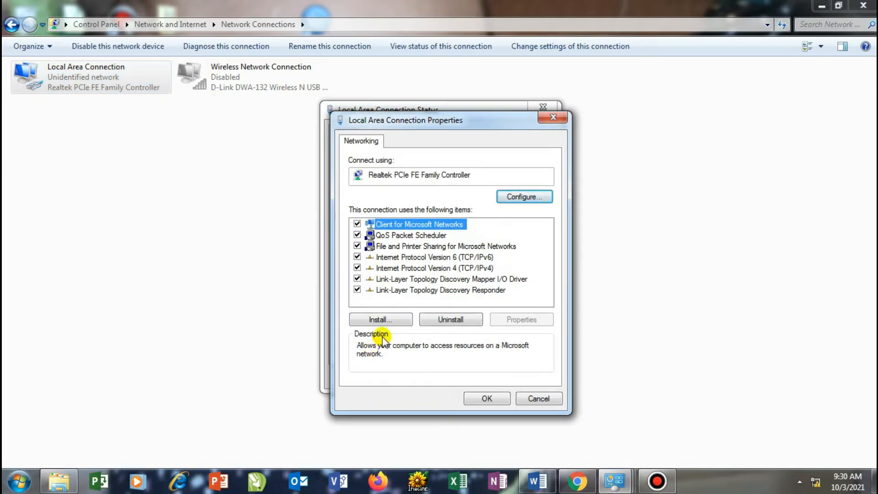
double_click(429, 269)
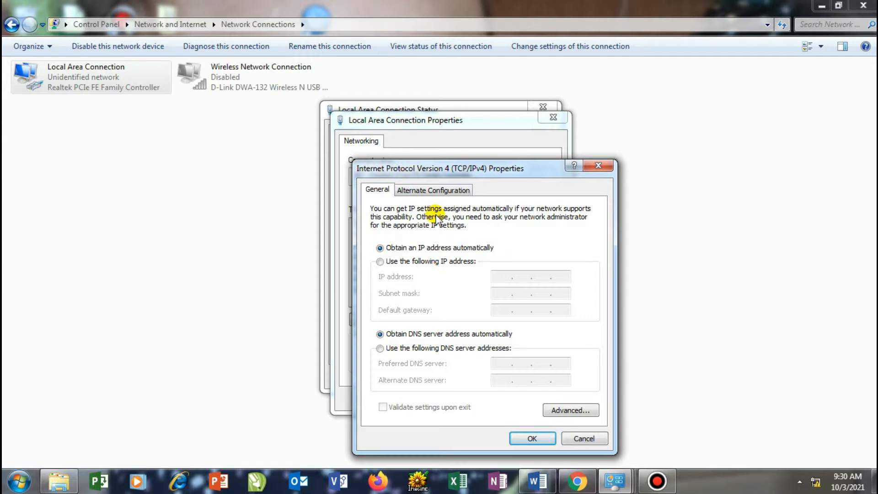
Step: Assign the wired adapter the static IP address 192.168.2.5 with subnet mask 255.255.255.0, then apply it and close the connection dialogs
click(408, 264)
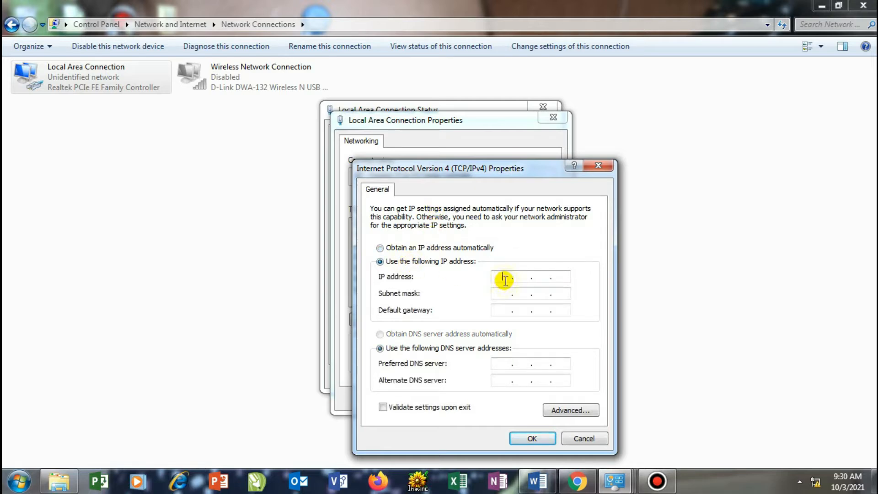
text(192.168.2)
click(556, 276)
text(5)
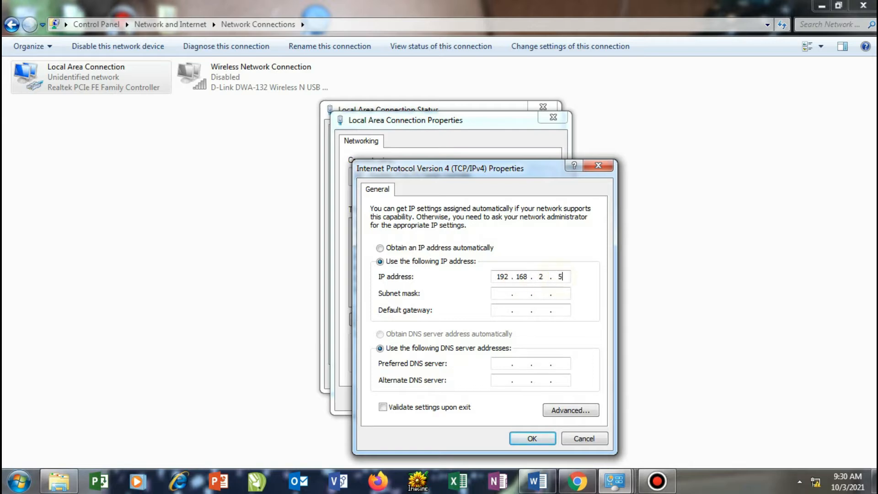
click(501, 294)
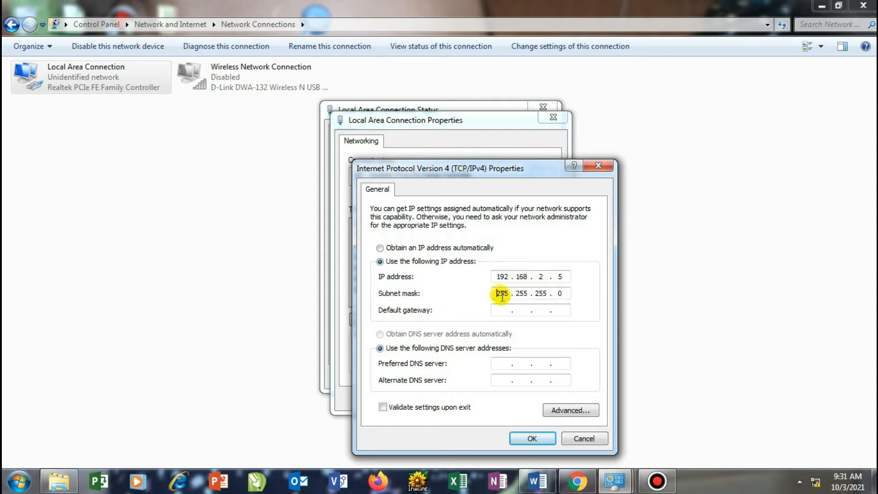
click(532, 439)
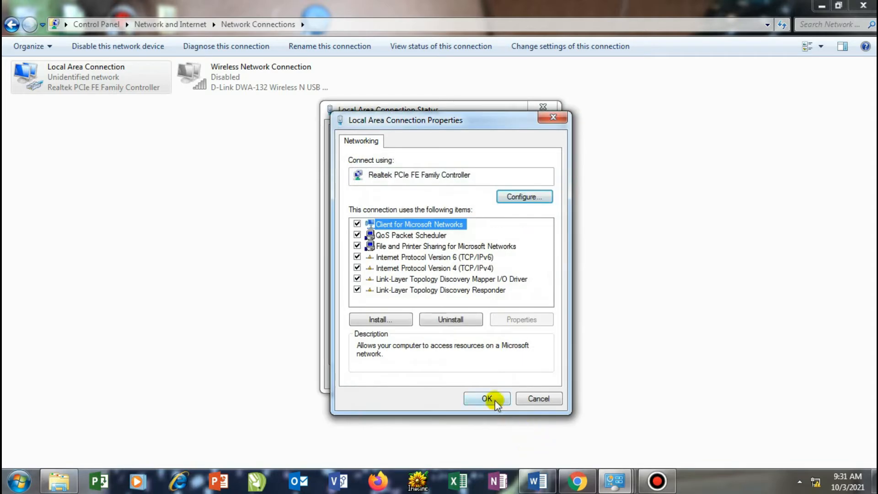
click(495, 399)
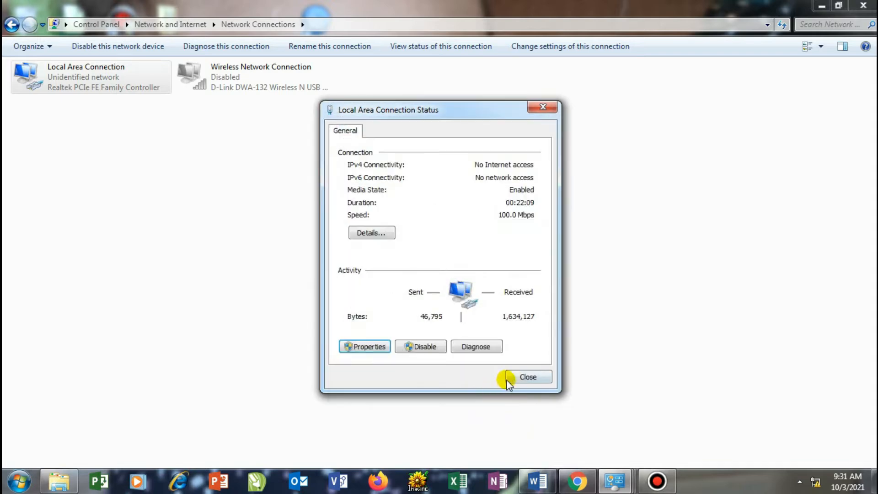
click(528, 377)
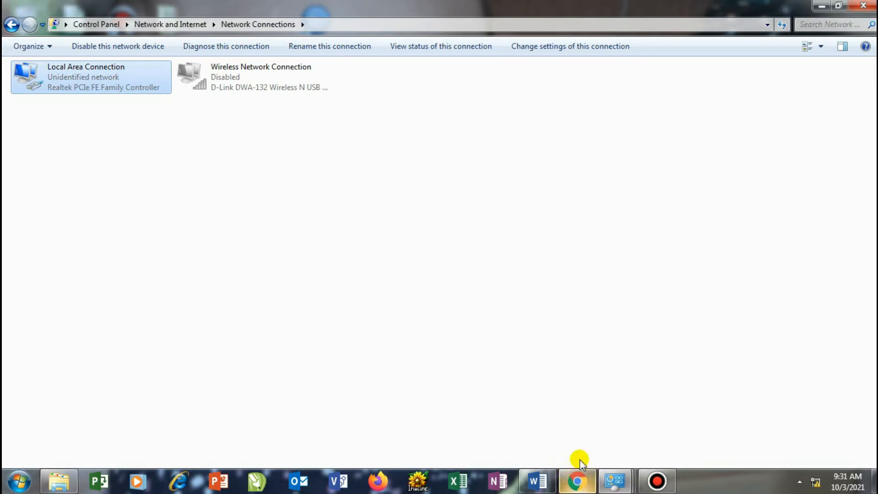
Step: Switch to Chrome and load the access point's login page at 192.168.2.1 in a new tab
click(578, 475)
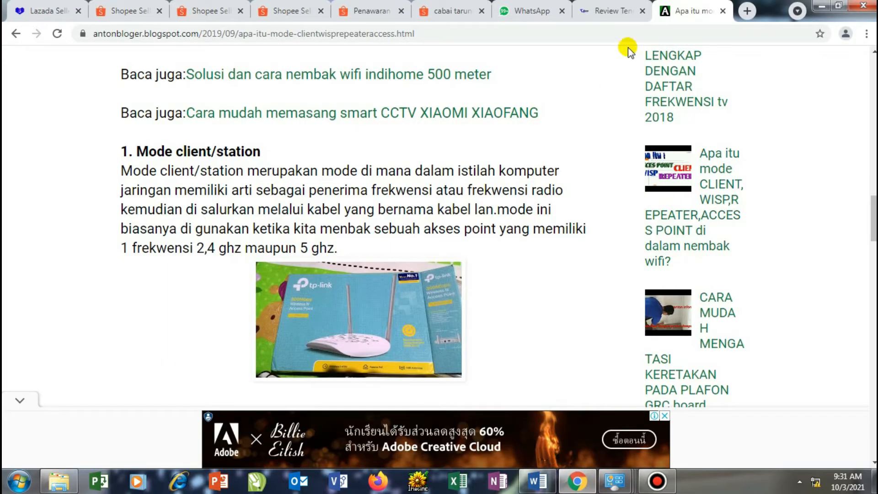
click(747, 11)
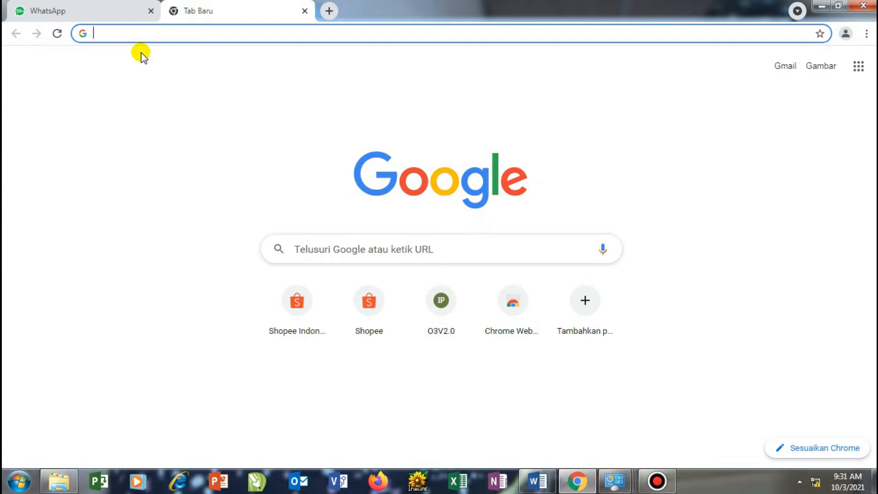
text(192)
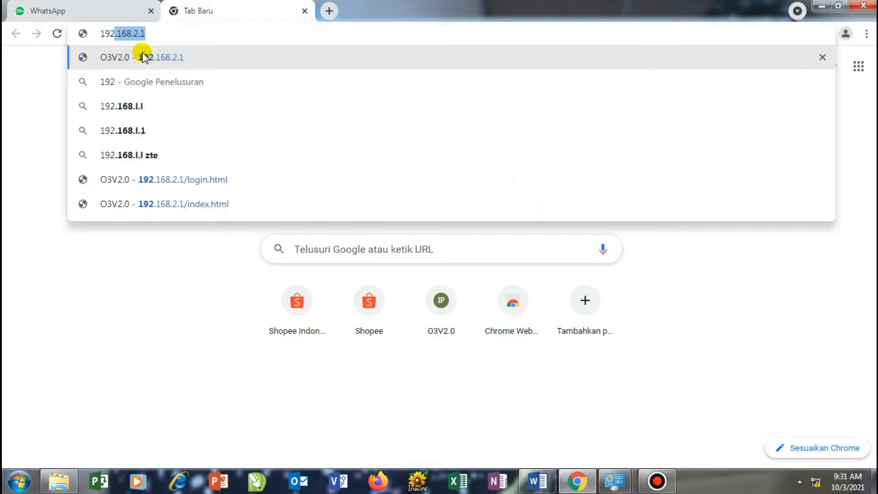
text(.168)
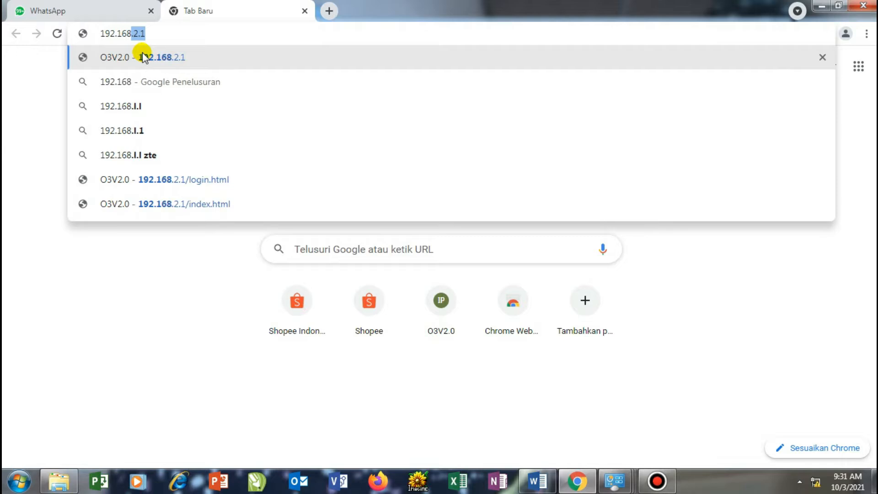
text(.2.)
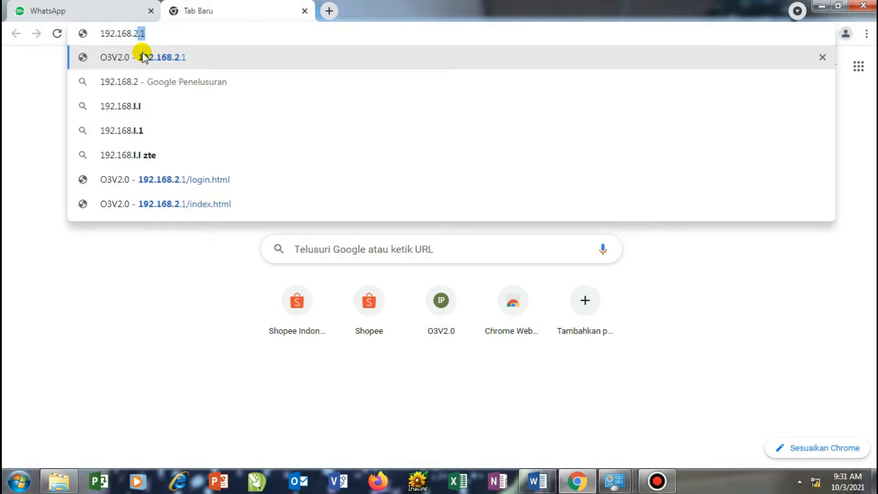
text(1)
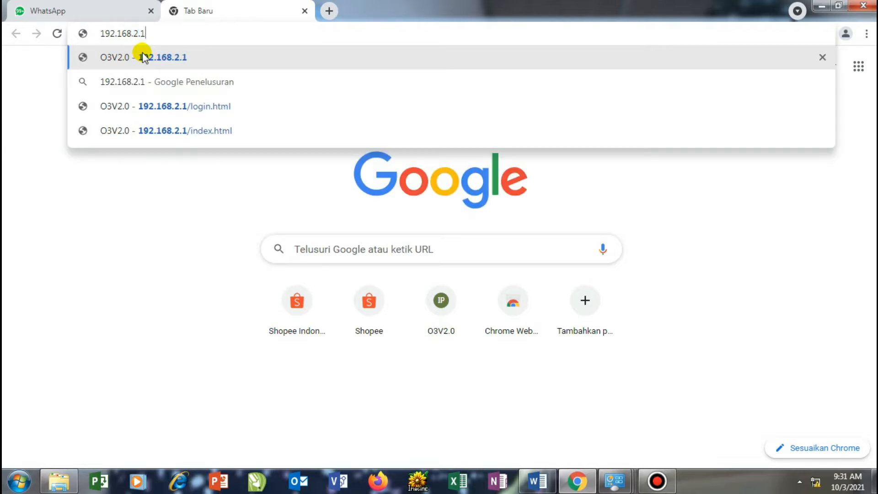
key(Return)
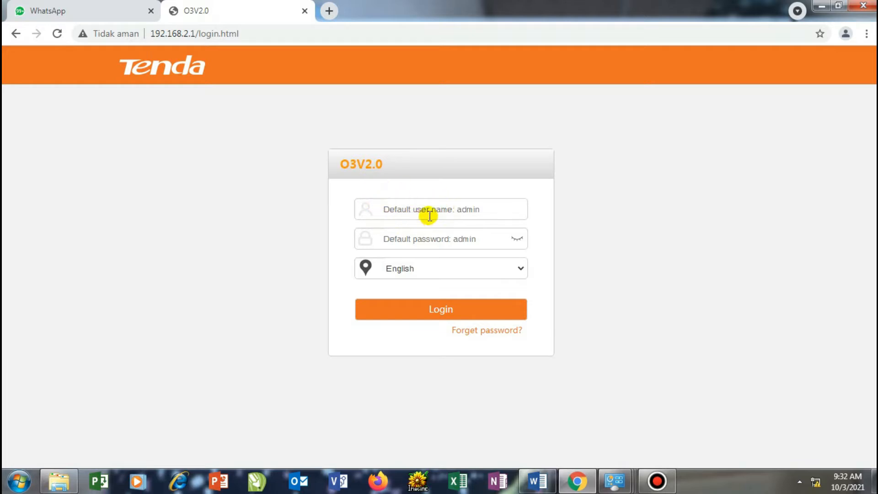
Step: Log in as admin with the account password and English as the language, then dismiss the translation offer and save the login
click(444, 213)
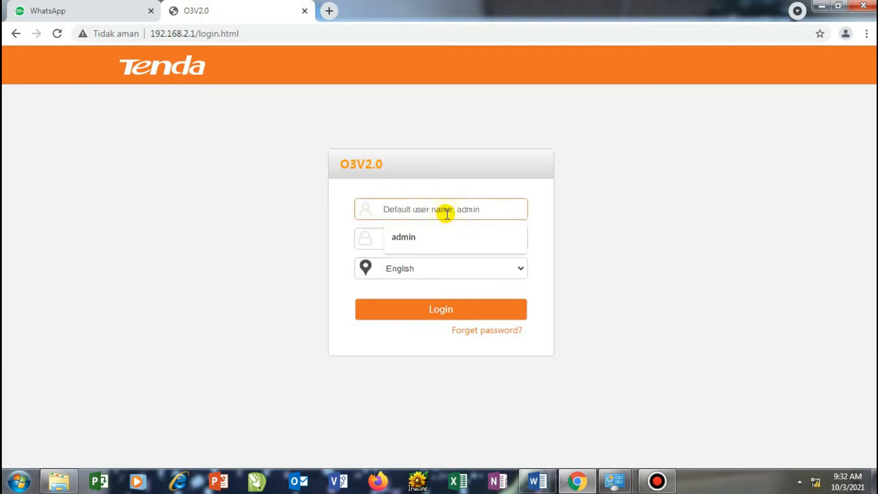
click(432, 238)
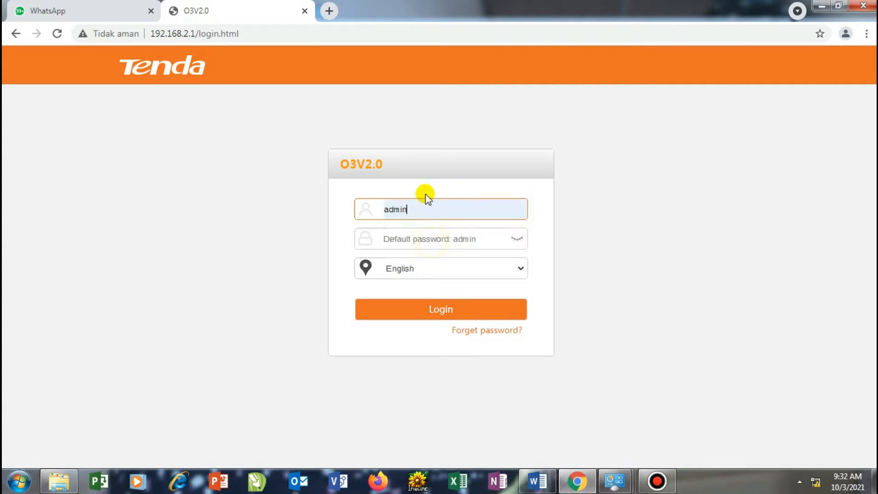
click(435, 239)
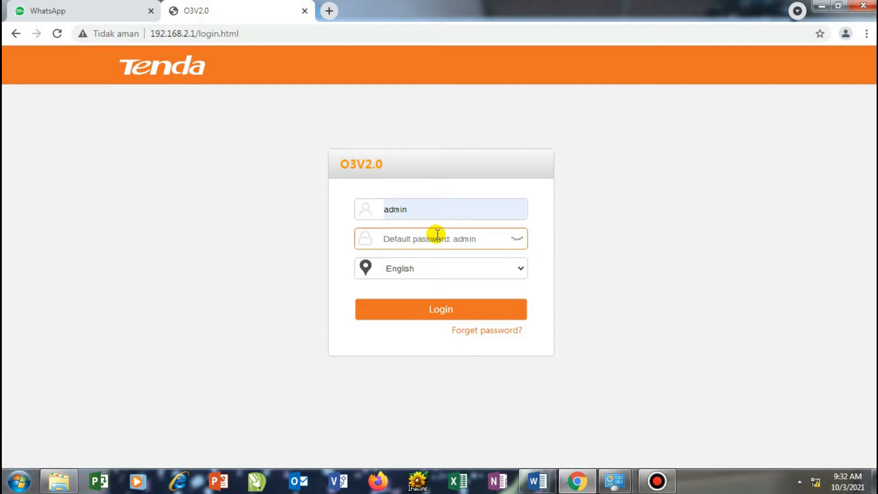
text(admin)
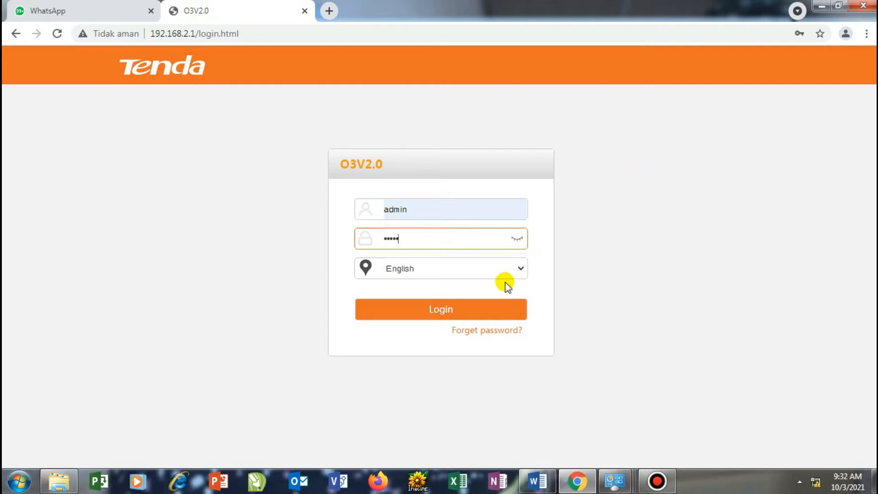
click(458, 269)
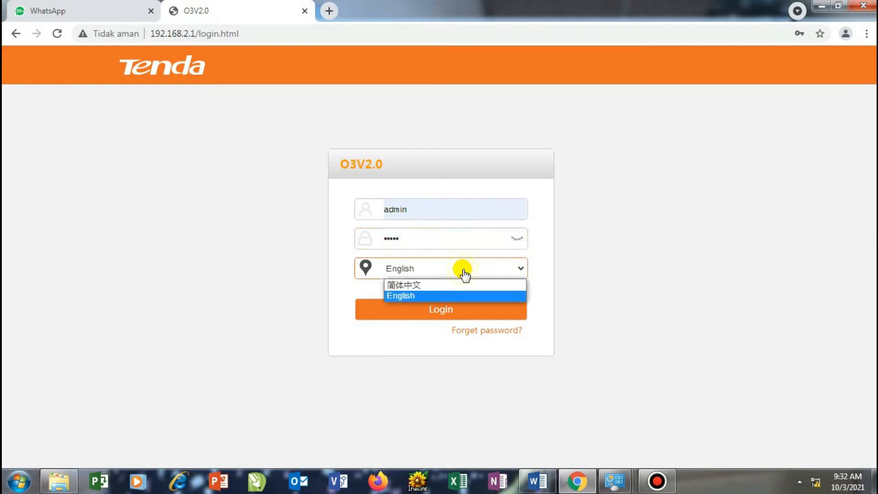
click(395, 296)
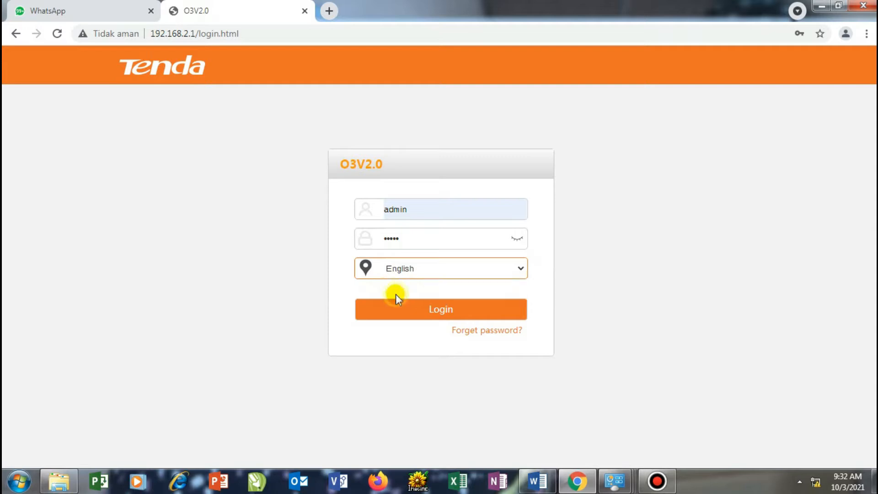
click(446, 310)
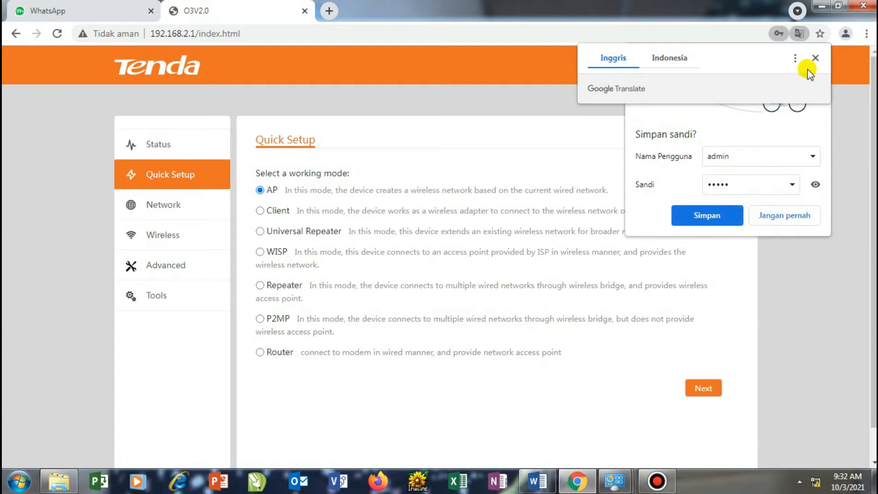
click(815, 60)
click(707, 215)
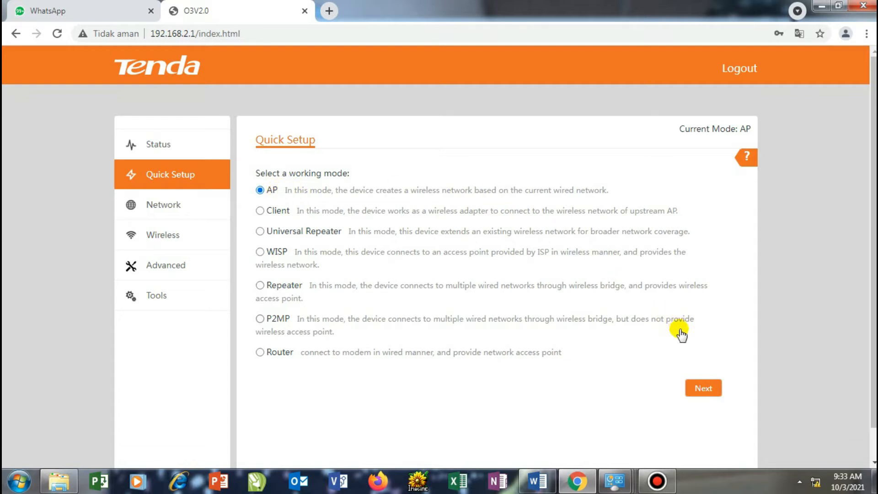
Step: Continue the quick setup in AP mode and set the SSID to the owner's name followed by "hotspot"
click(703, 388)
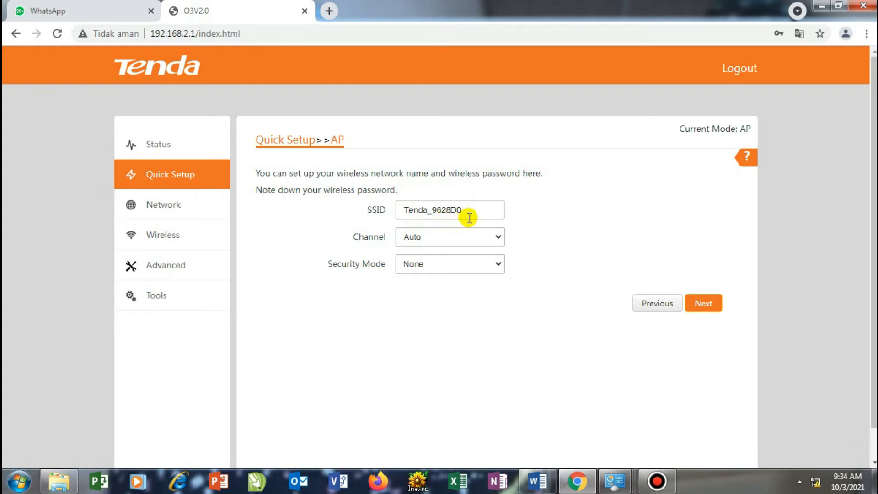
drag(470, 214, 377, 213)
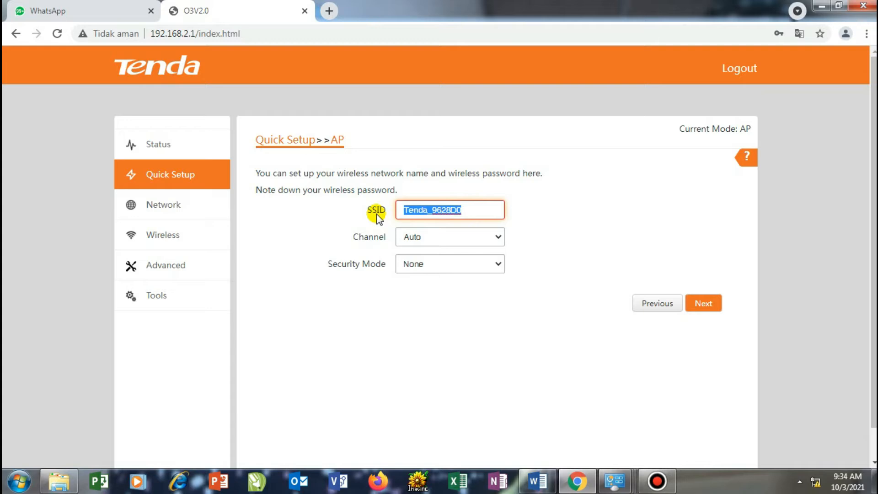
text(waluy)
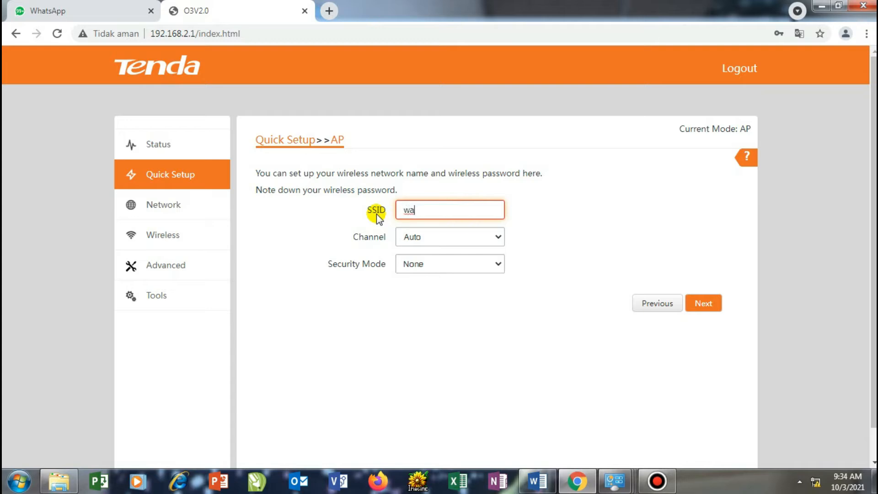
text(o hotspot)
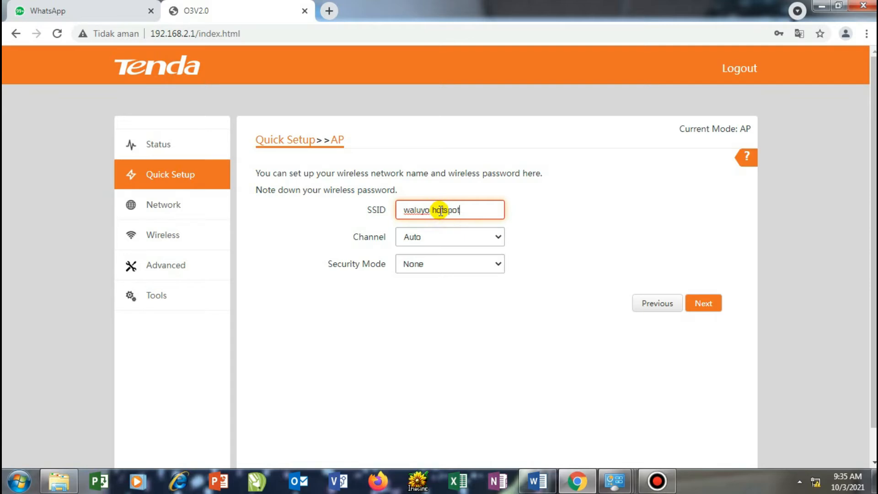
Step: Set the access point's channel to 11(2462) and its security mode to WPA2-PSK
click(482, 242)
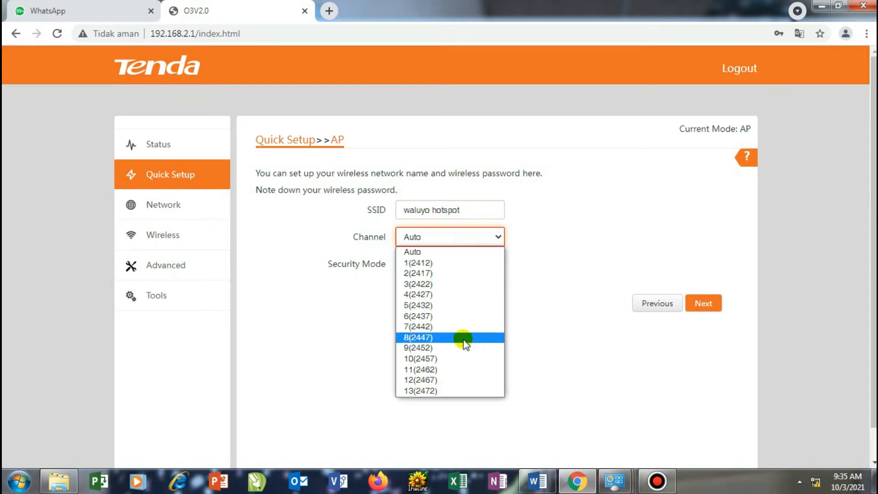
click(456, 370)
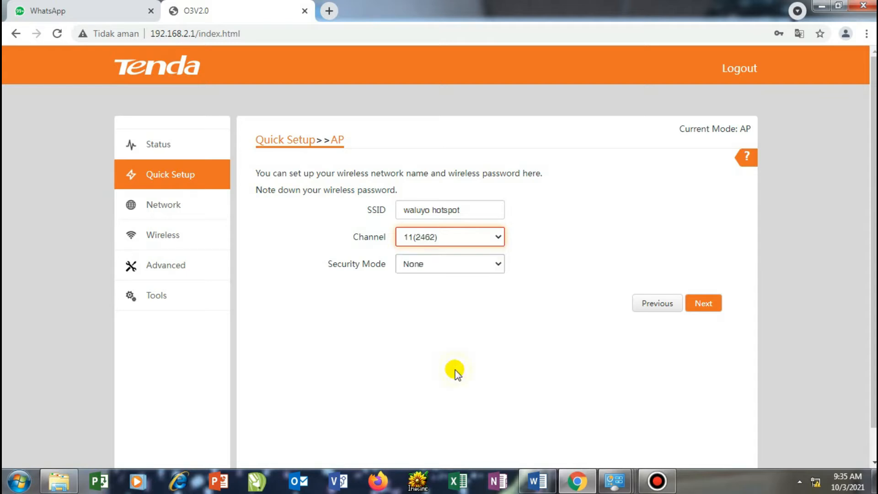
click(450, 268)
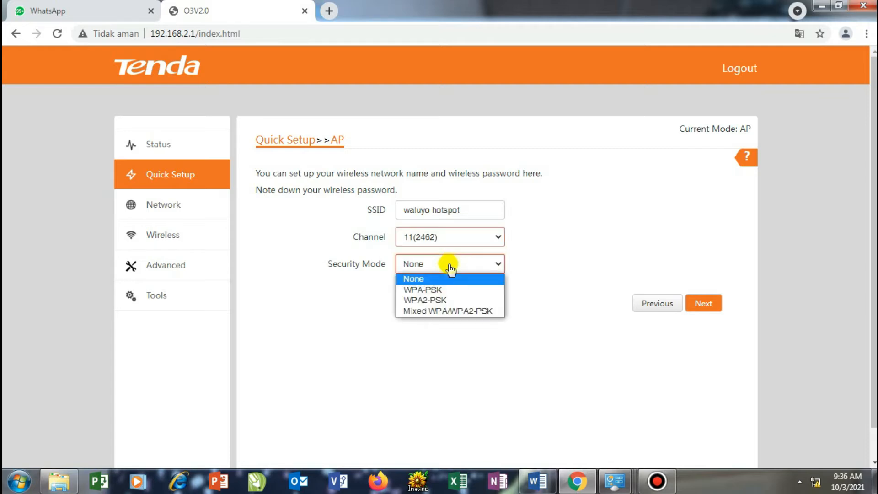
click(454, 301)
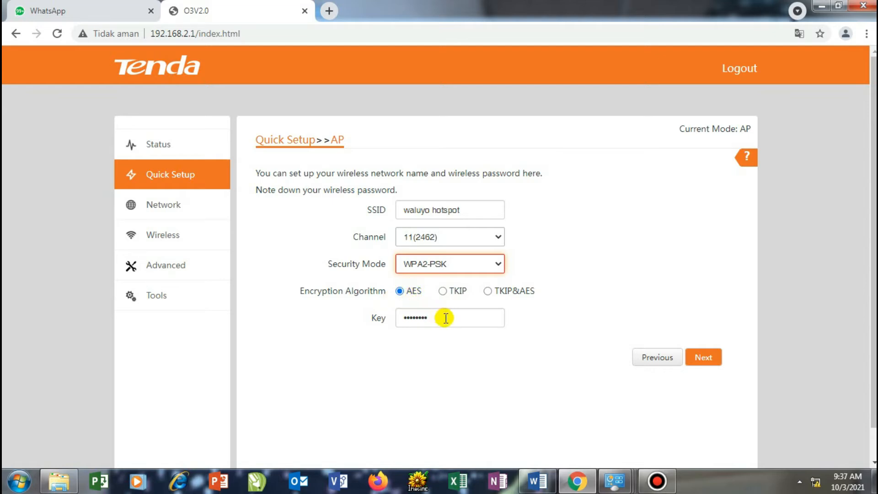
Step: Replace the existing WPA2-PSK key with the new wireless password
drag(444, 323, 412, 319)
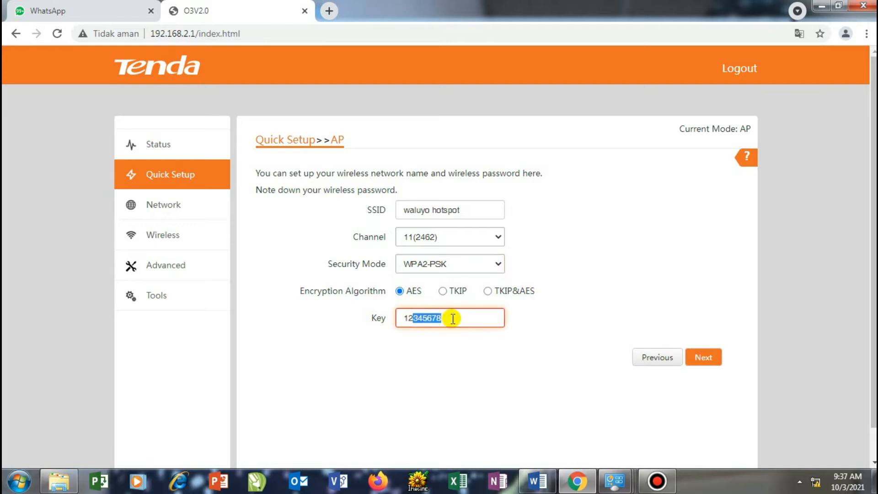
click(470, 318)
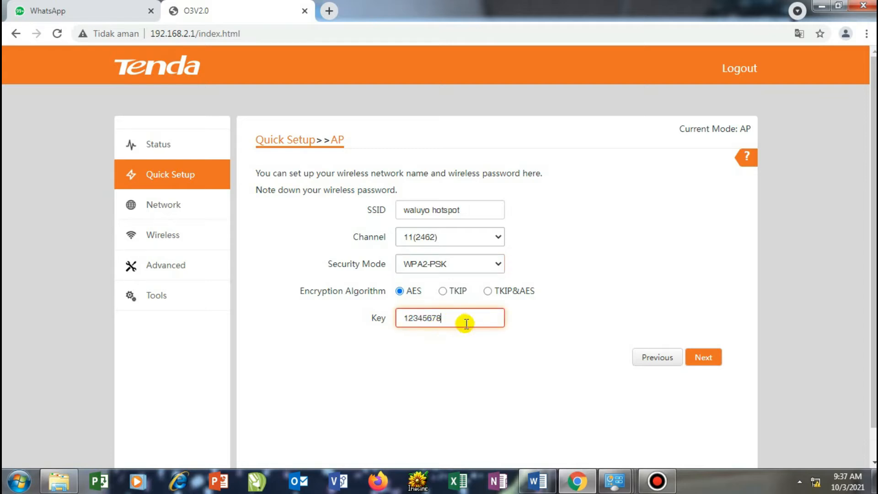
drag(466, 323, 402, 320)
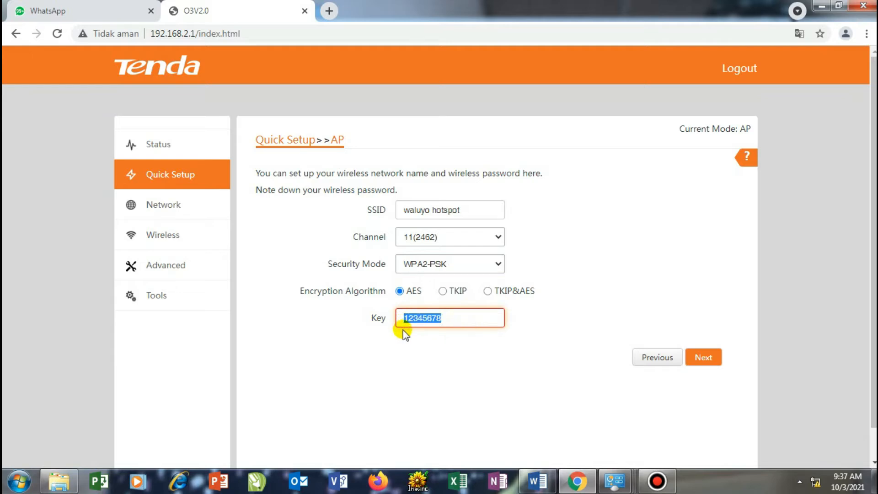
Step: Finish the quick setup by saving the AP settings, and dismiss the browser's offer to store the password
click(705, 359)
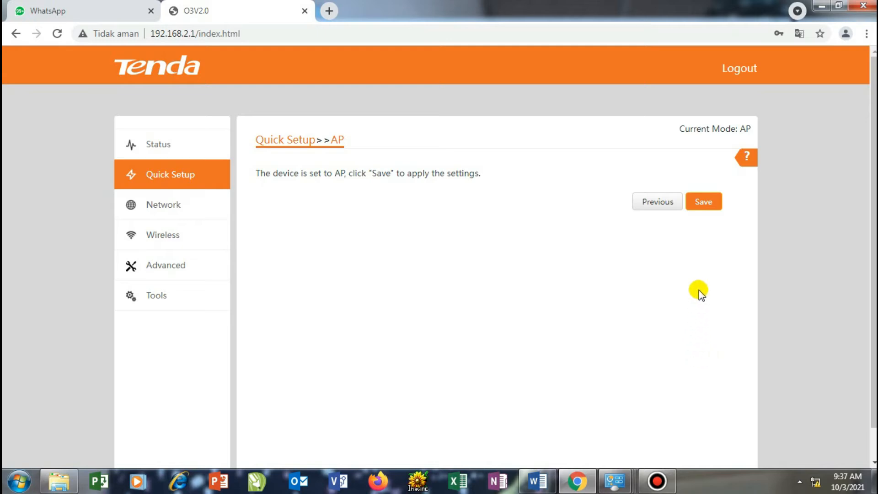
click(699, 206)
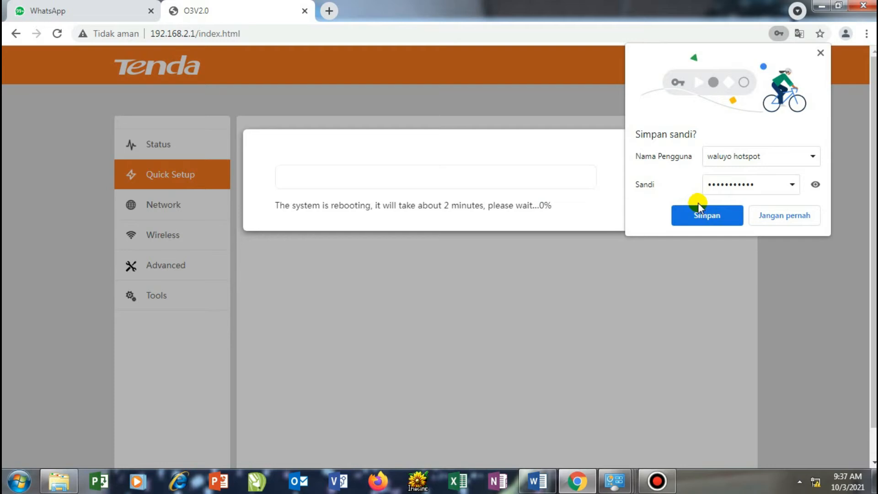
click(820, 53)
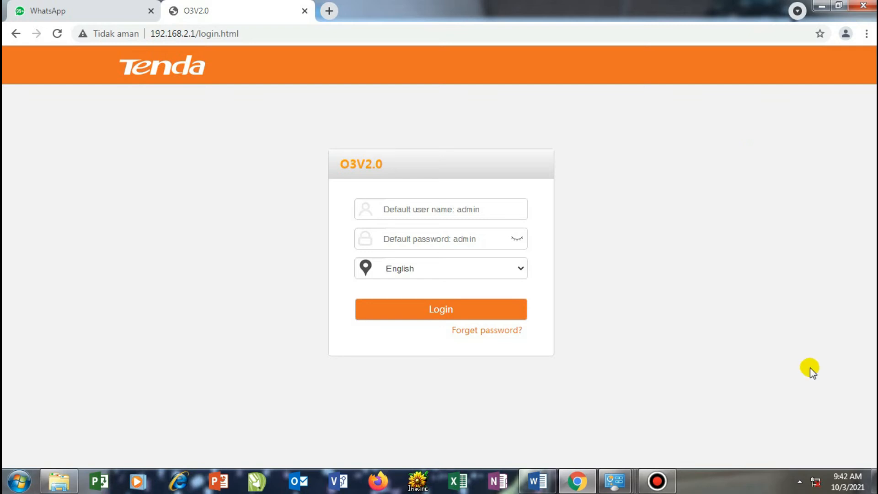
Step: Open the PC's network adapter list from the Network and Sharing Center and enable the D-Link Wireless Network Connection
click(818, 481)
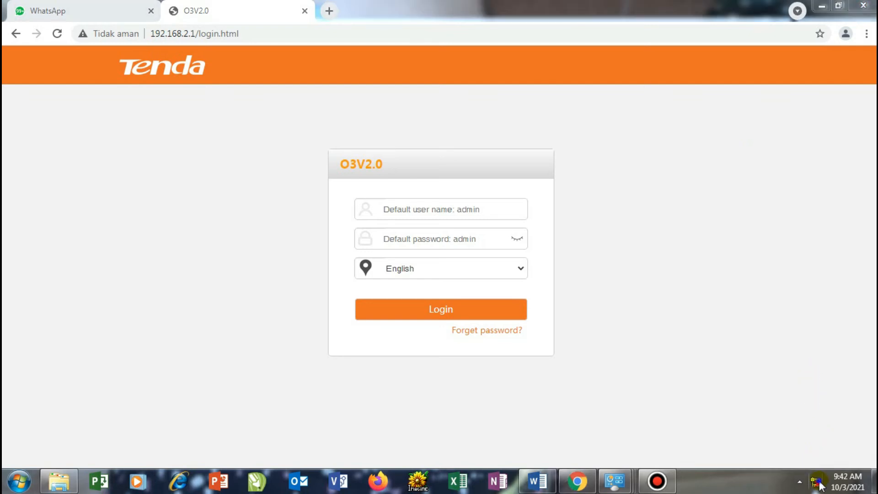
right_click(821, 485)
click(801, 470)
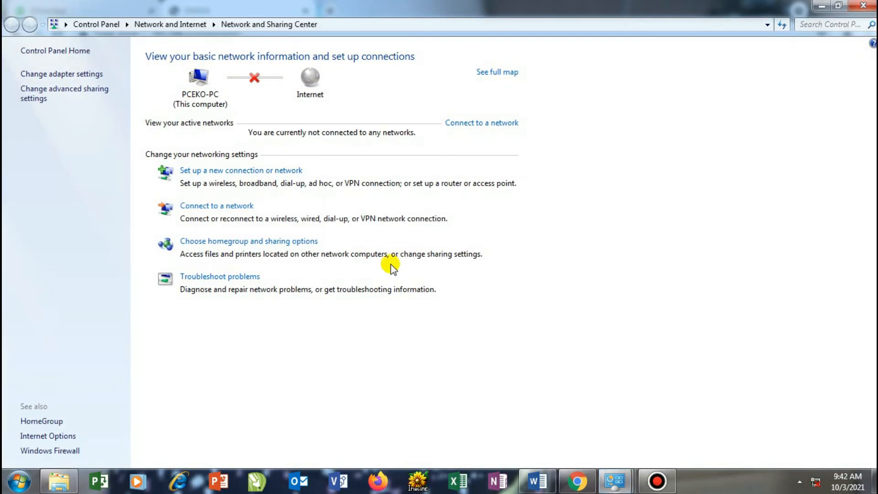
click(73, 74)
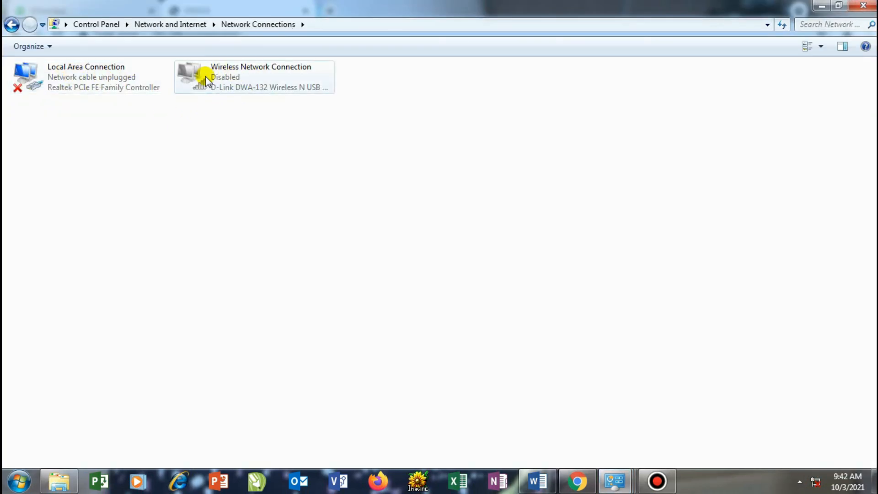
right_click(223, 77)
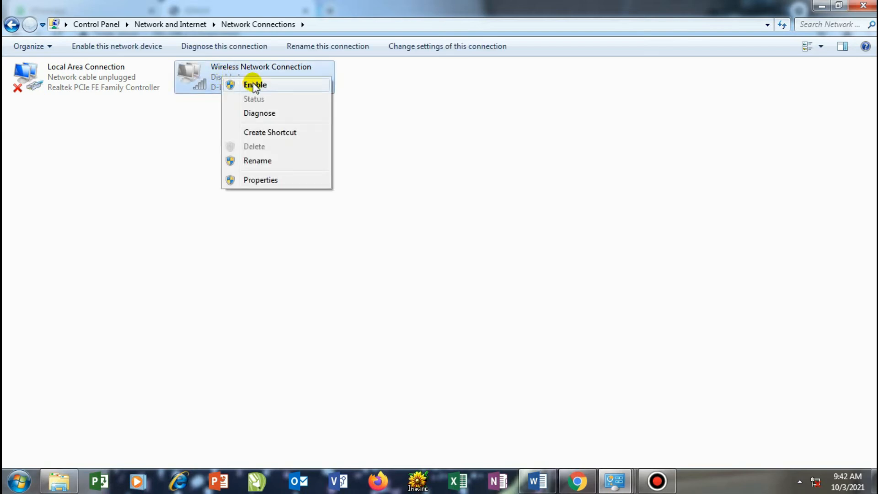
click(254, 85)
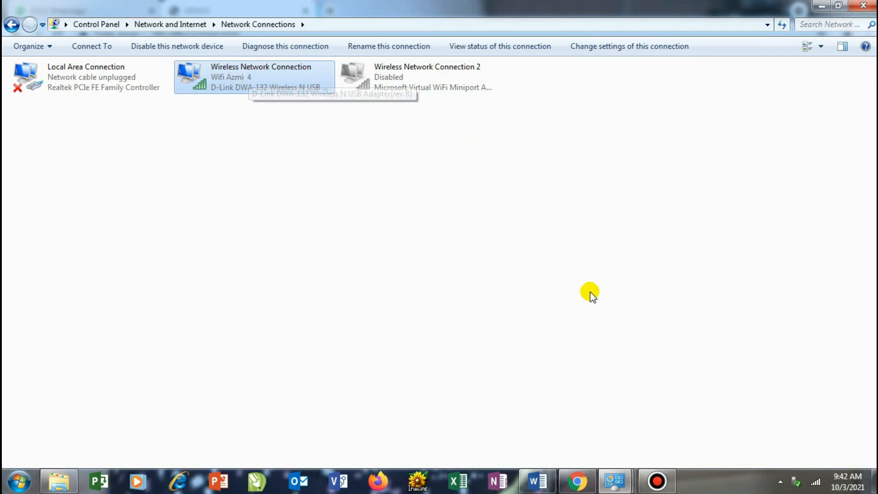
Step: Connect the PC to the newly configured hotspot using its network security key, keeping automatic connection on
click(816, 483)
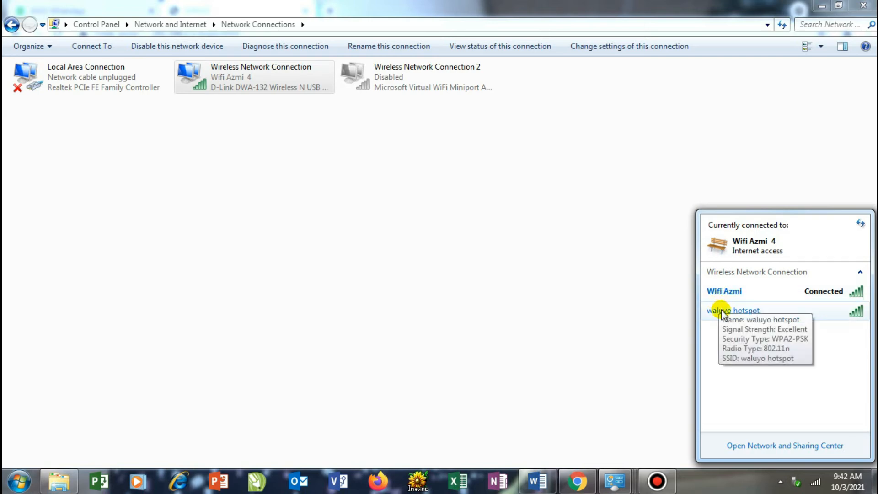
click(752, 312)
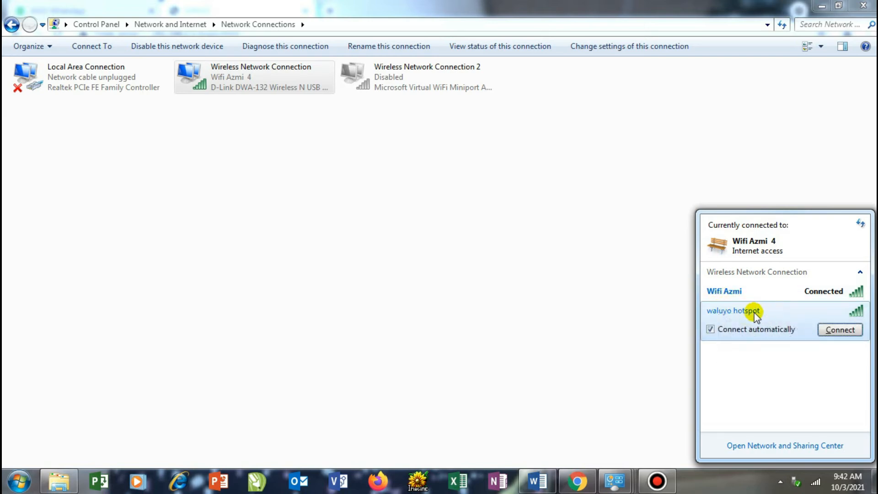
click(831, 335)
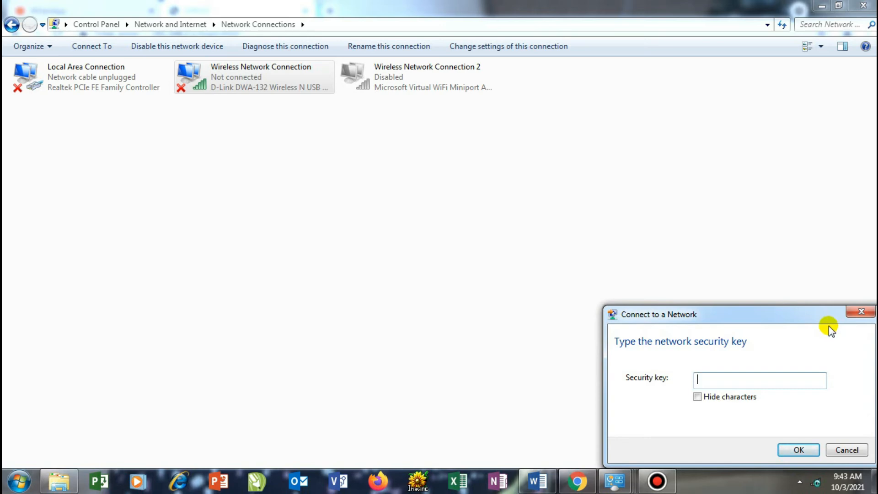
click(800, 450)
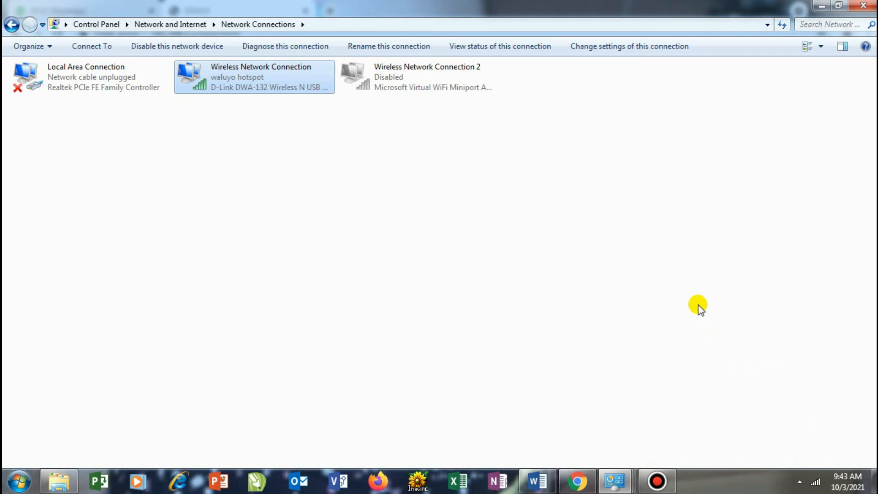
Step: Check which wireless network the PC is using and view the Wireless Network Connection's status and IP details
mouse_move(579, 487)
click(577, 481)
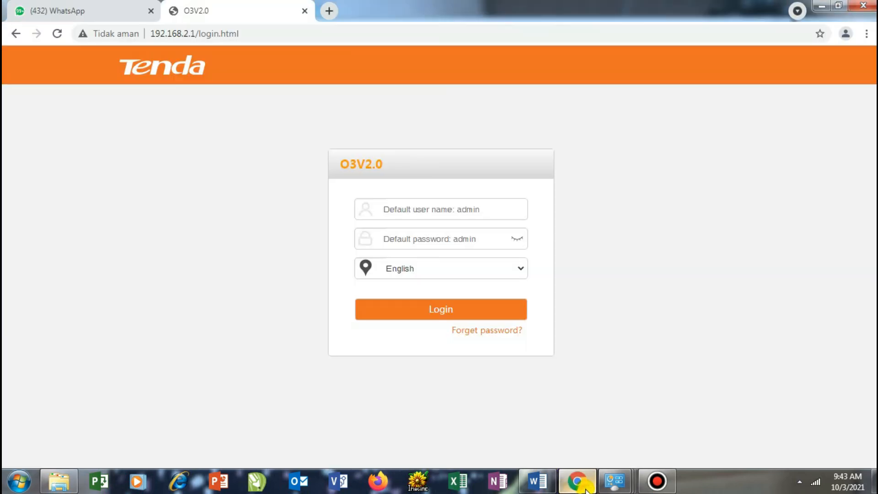
click(815, 482)
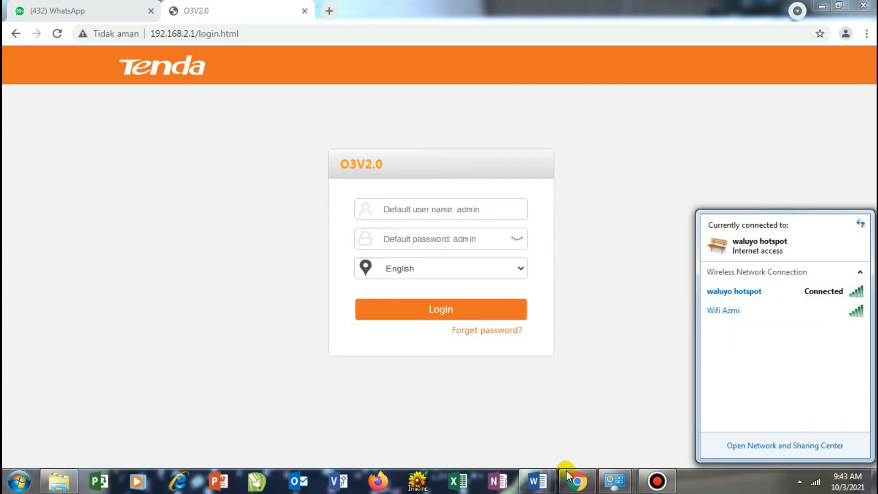
click(618, 482)
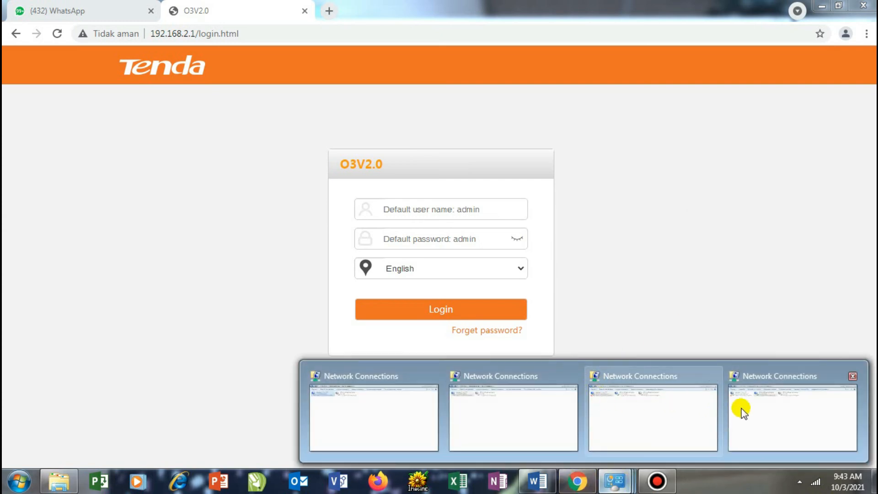
click(757, 408)
double_click(245, 83)
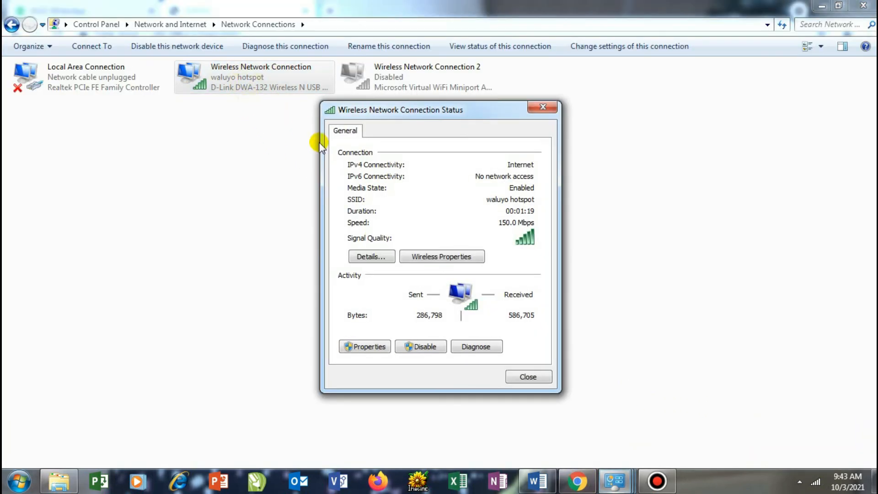
click(371, 256)
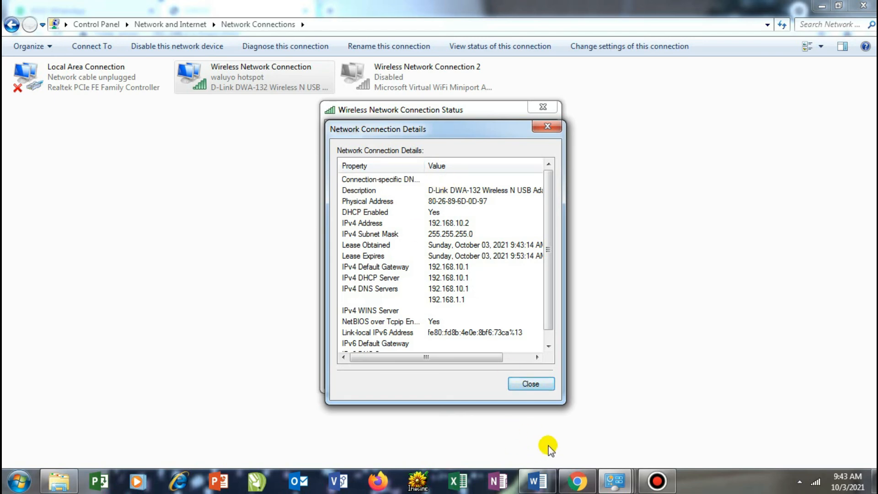
Step: Switch to Chrome, search for "facebook" in a new tab, and open the Facebook login page to test internet access
click(592, 488)
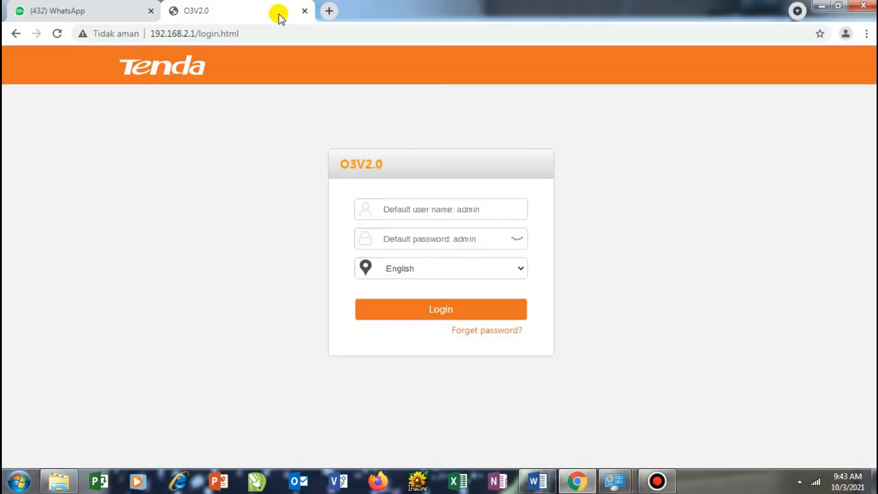
click(328, 11)
click(317, 34)
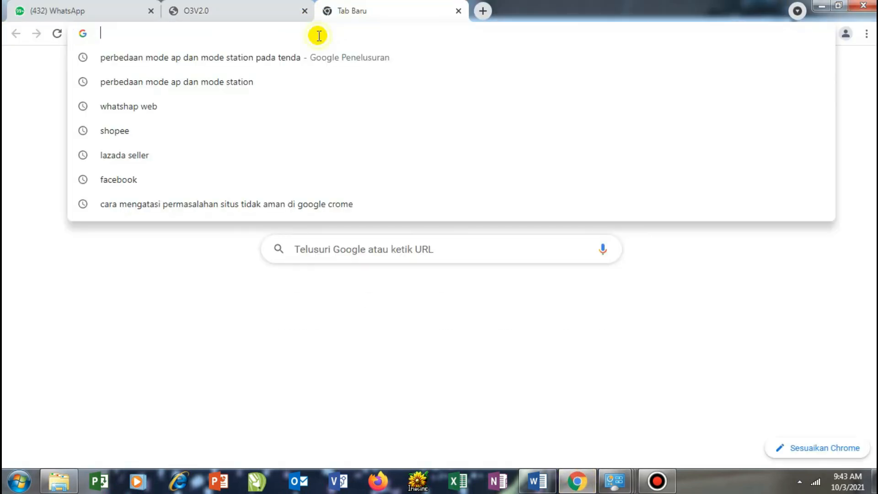
text(fac)
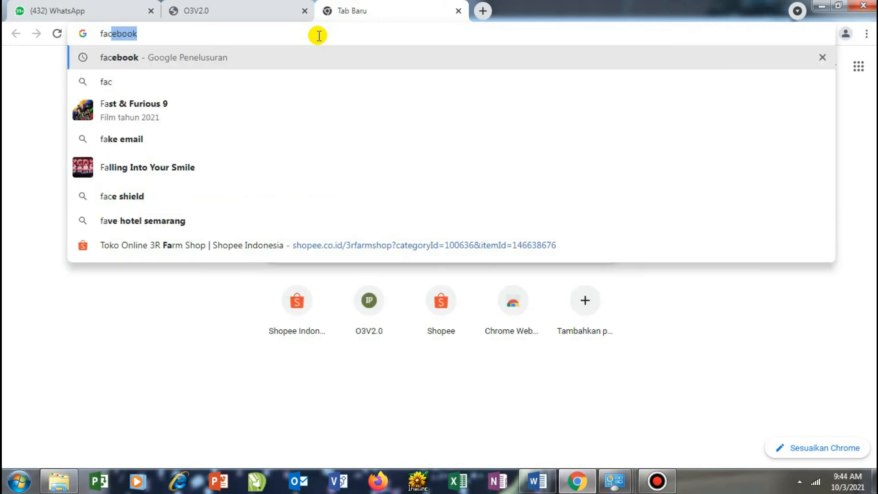
text(ebook)
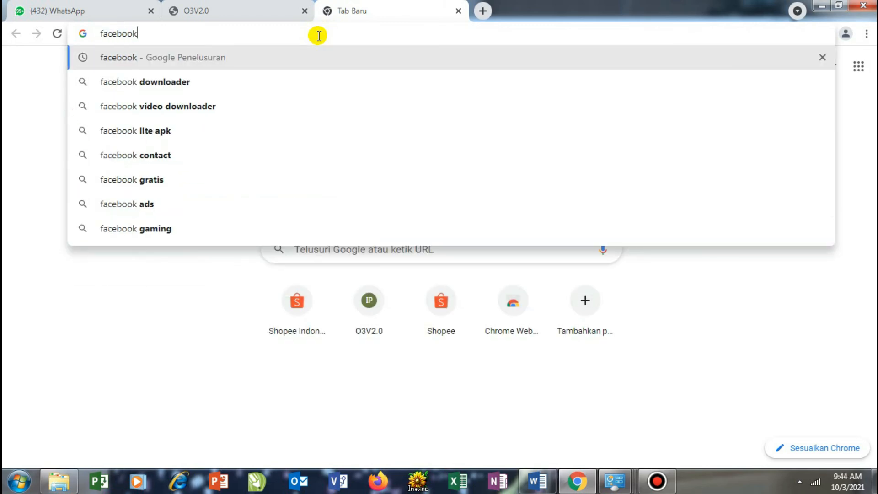
key(Return)
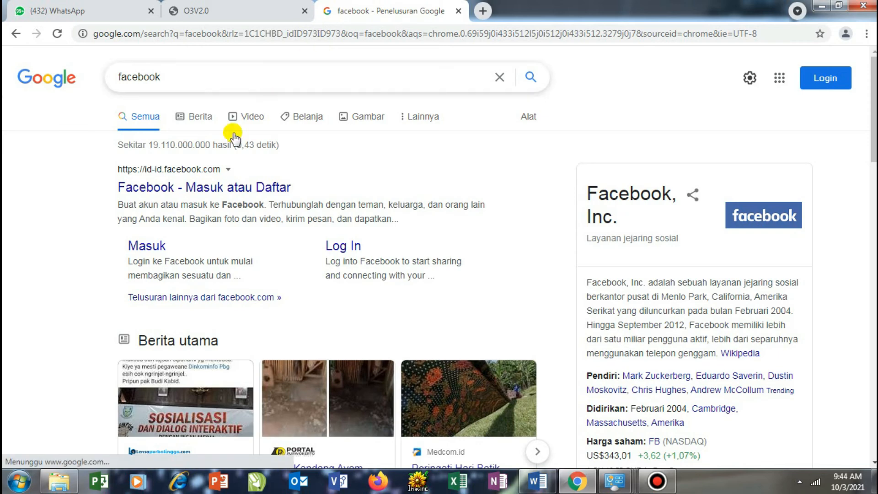
click(211, 187)
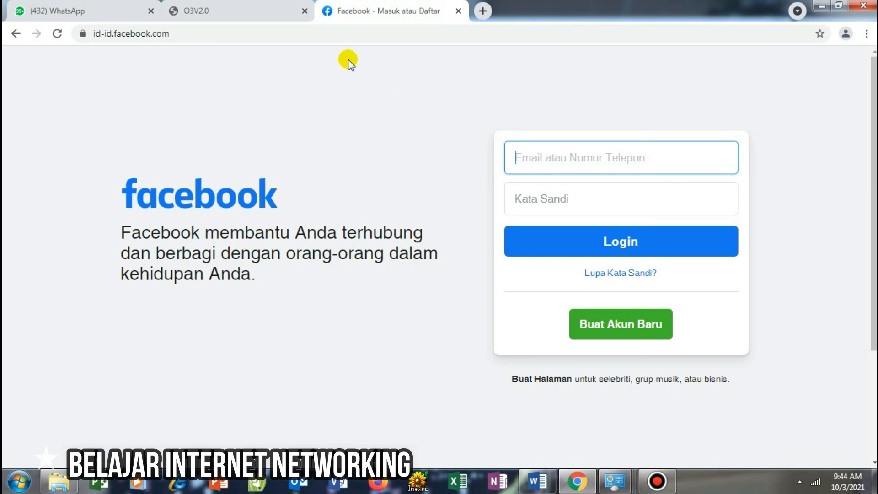
click(251, 7)
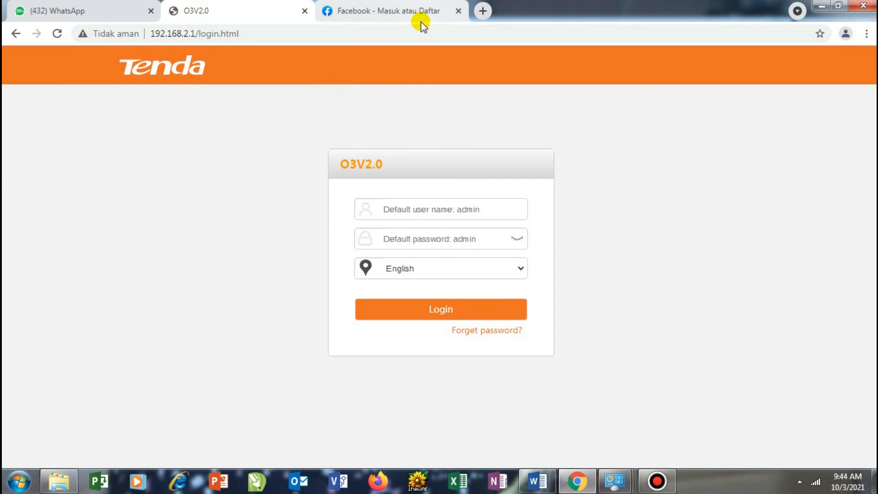
click(389, 11)
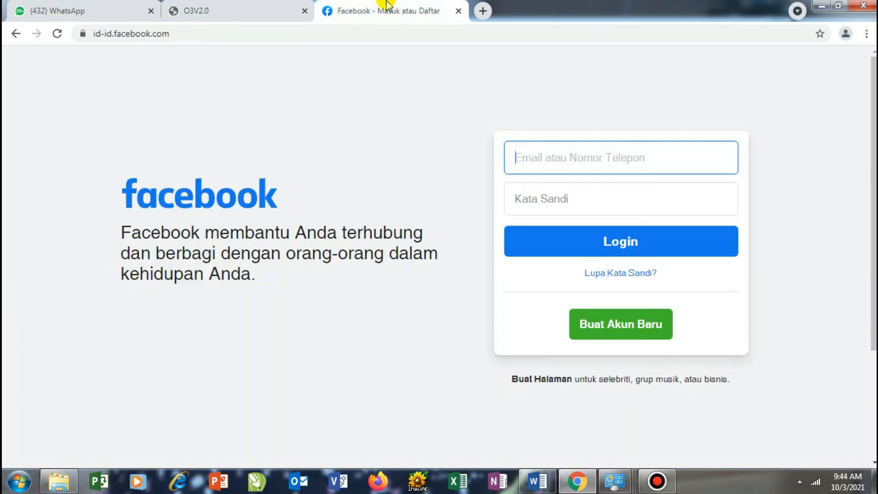